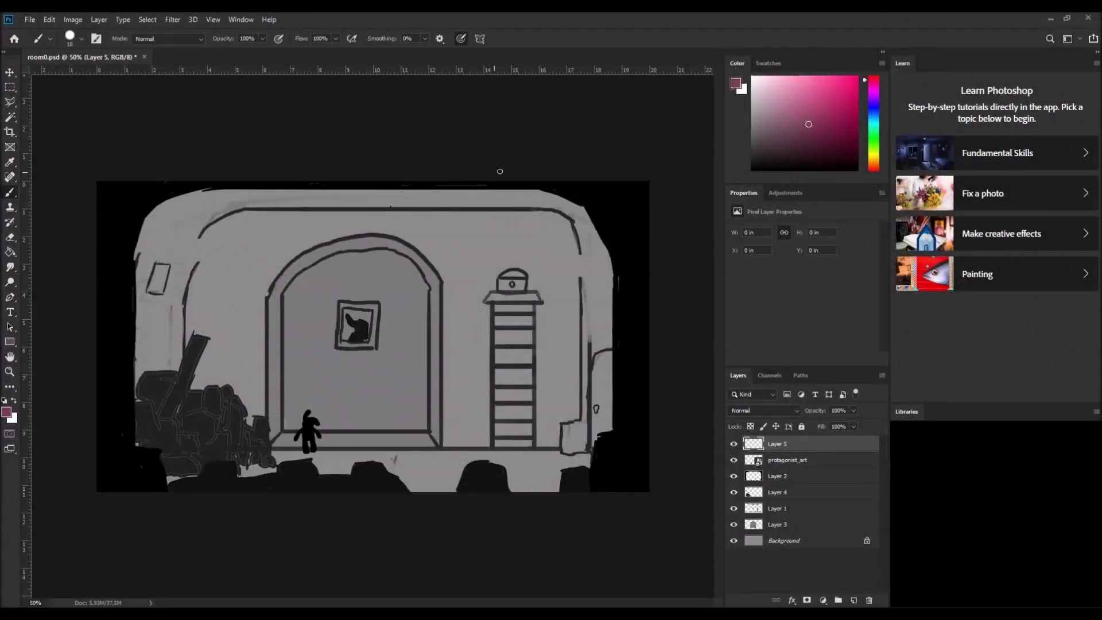
Step: Paint trial pink strokes near the ladder and on the wall, then undo them
{"action": "left_click_drag", "start_coordinate": [469, 224], "coordinate": [479, 295]}
{"action": "key", "text": "ctrl+z"}
{"action": "mouse_move", "coordinate": [241, 229]}
{"action": "left_mouse_down"}
{"action": "mouse_move", "coordinate": [293, 278]}
{"action": "mouse_move", "coordinate": [256, 309]}
{"action": "left_mouse_up"}
{"action": "key", "text": "ctrl+z"}
{"action": "scroll", "coordinate": [436, 359], "scroll_direction": "up", "scroll_amount": 1, "text": "alt"}
{"action": "scroll", "coordinate": [443, 524], "scroll_direction": "down", "scroll_amount": 2, "text": "alt"}
{"action": "scroll", "coordinate": [316, 419], "scroll_direction": "up", "scroll_amount": 2, "text": "alt"}
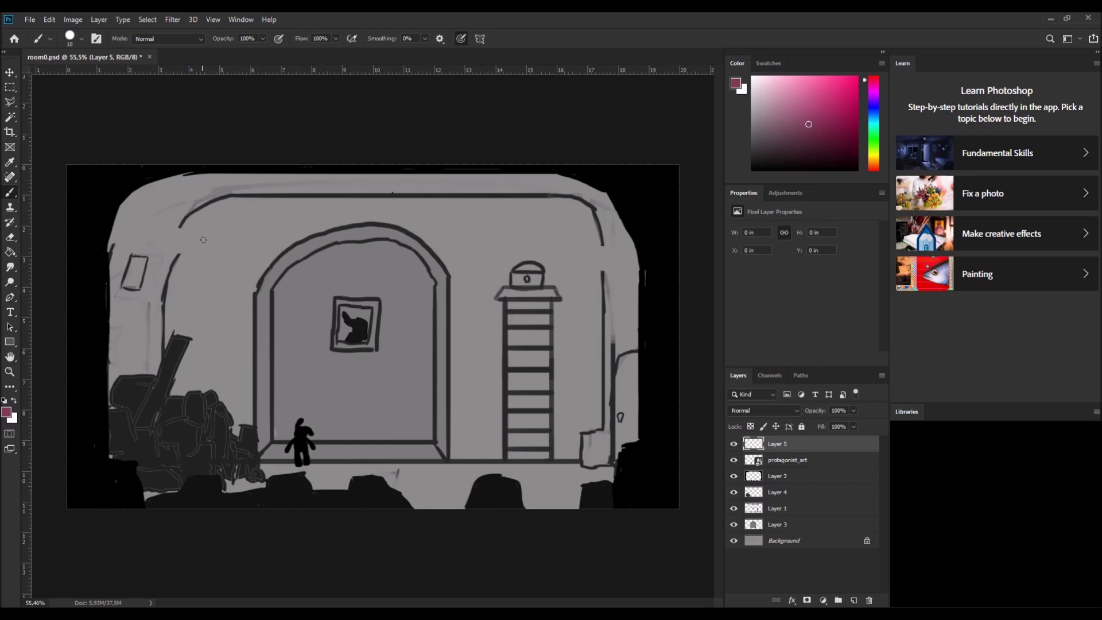
Step: Try an arrow at the rubble pile, a door mark and a floor line, then undo them
{"action": "mouse_move", "coordinate": [229, 354]}
{"action": "left_mouse_down"}
{"action": "mouse_move", "coordinate": [198, 394]}
{"action": "mouse_move", "coordinate": [218, 384]}
{"action": "left_mouse_up"}
{"action": "key", "text": "ctrl+z"}
{"action": "key", "text": "ctrl+z"}
{"action": "left_click_drag", "start_coordinate": [625, 381], "coordinate": [624, 399]}
{"action": "key", "text": "ctrl+z"}
{"action": "mouse_move", "coordinate": [324, 457]}
{"action": "left_mouse_down"}
{"action": "mouse_move", "coordinate": [483, 447]}
{"action": "mouse_move", "coordinate": [513, 460]}
{"action": "mouse_move", "coordinate": [525, 299]}
{"action": "left_mouse_up"}
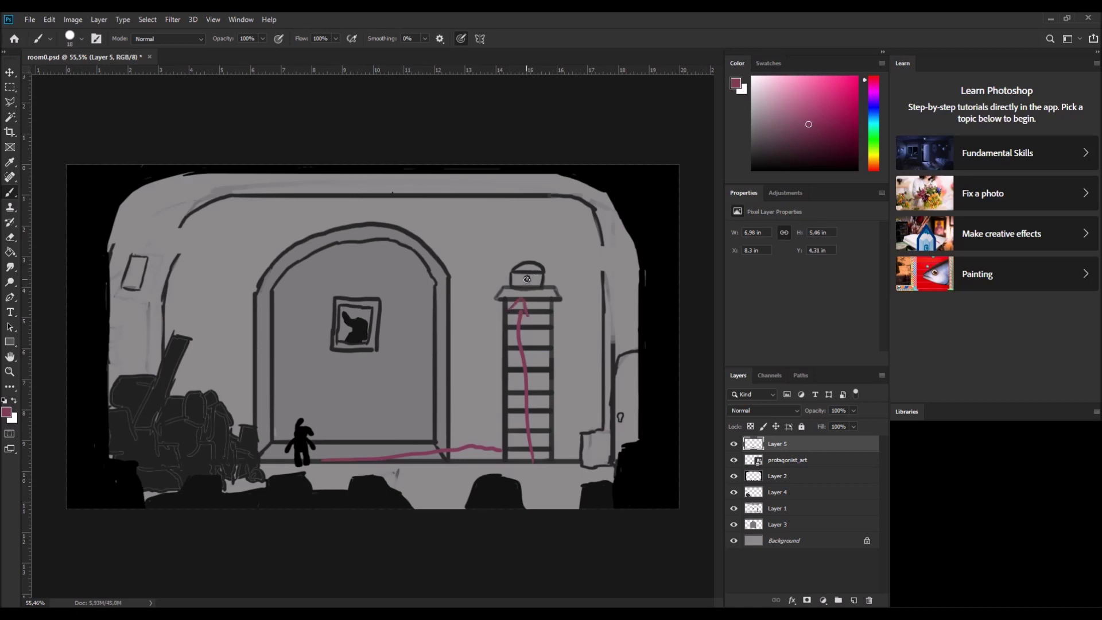
{"action": "key", "text": "ctrl+z"}
{"action": "key", "text": "ctrl+z"}
{"action": "key", "text": "ctrl+z"}
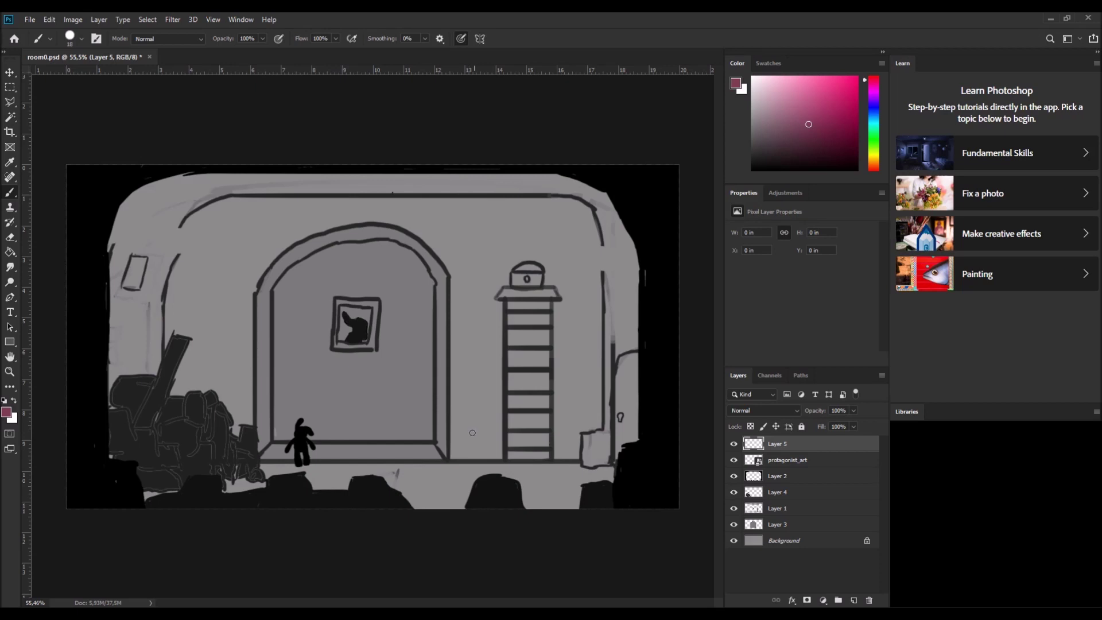
Step: Sketch an arrow with arrowheads along the doorway floor, then undo the hook and arrowhead strokes
{"action": "left_click", "coordinate": [344, 457]}
{"action": "left_click", "coordinate": [436, 447], "text": "shift"}
{"action": "left_click", "coordinate": [408, 447]}
{"action": "left_click", "coordinate": [331, 452], "text": "shift"}
{"action": "left_click_drag", "start_coordinate": [379, 434], "coordinate": [407, 446]}
{"action": "mouse_move", "coordinate": [406, 449]}
{"action": "left_mouse_down"}
{"action": "mouse_move", "coordinate": [385, 461]}
{"action": "mouse_move", "coordinate": [325, 450]}
{"action": "mouse_move", "coordinate": [335, 436]}
{"action": "left_mouse_up"}
{"action": "left_click", "coordinate": [280, 446]}
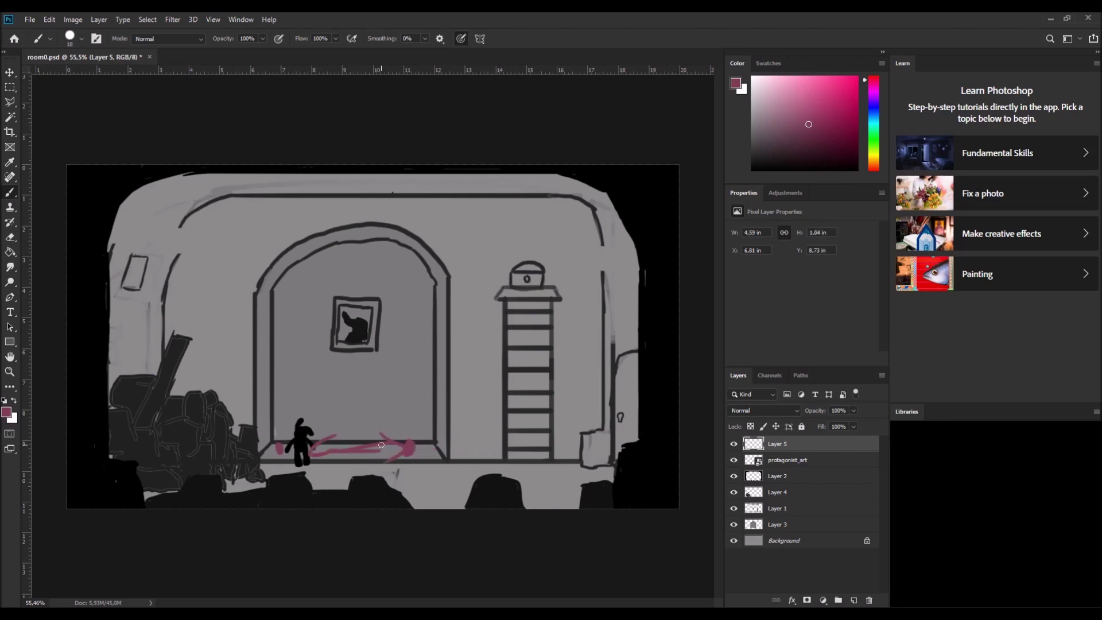
{"action": "key", "text": "ctrl+z"}
{"action": "key", "text": "ctrl+z"}
{"action": "key", "text": "ctrl+z"}
{"action": "key", "text": "ctrl+z"}
{"action": "key", "text": "ctrl+z"}
{"action": "key", "text": "ctrl+z"}
Step: Trace climbing paths up the ladder and mark the chest, undoing each stroke
{"action": "left_click", "coordinate": [523, 421]}
{"action": "left_click_drag", "start_coordinate": [528, 454], "coordinate": [529, 295]}
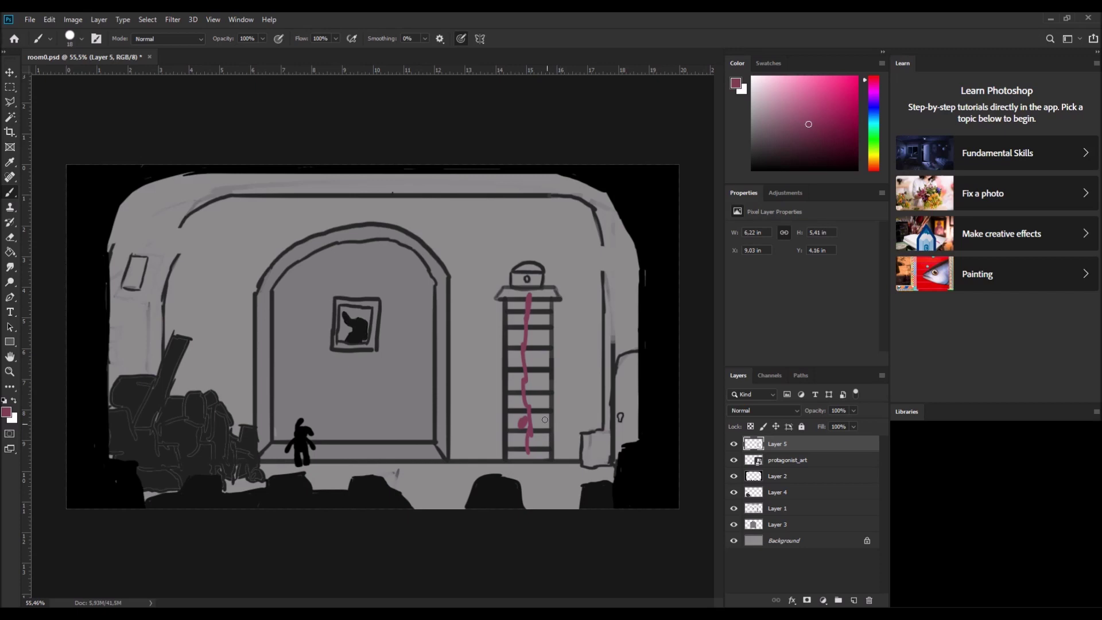
{"action": "key", "text": "ctrl+z"}
{"action": "key", "text": "ctrl+z"}
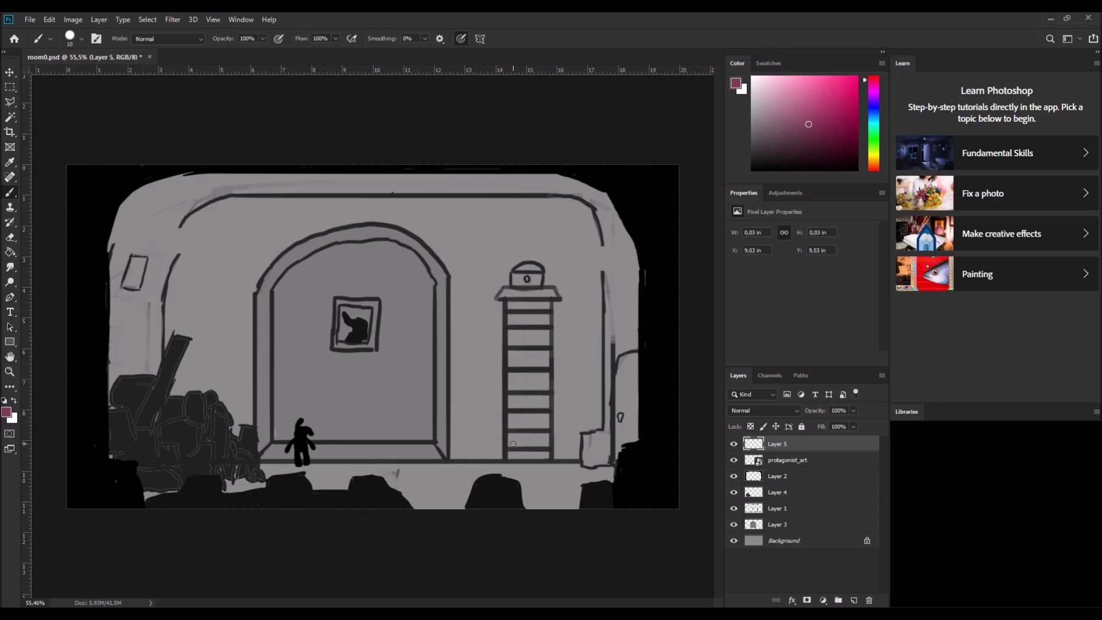
{"action": "mouse_move", "coordinate": [529, 451]}
{"action": "left_mouse_down"}
{"action": "mouse_move", "coordinate": [527, 310]}
{"action": "mouse_move", "coordinate": [528, 331]}
{"action": "left_mouse_up"}
{"action": "key", "text": "ctrl+z"}
{"action": "left_click_drag", "start_coordinate": [523, 279], "coordinate": [533, 277]}
{"action": "key", "text": "ctrl+z"}
{"action": "key", "text": "ctrl+z"}
Step: Hide the Layers panel with F7, then scribble below the arch and undo it
{"action": "key", "text": "F7"}
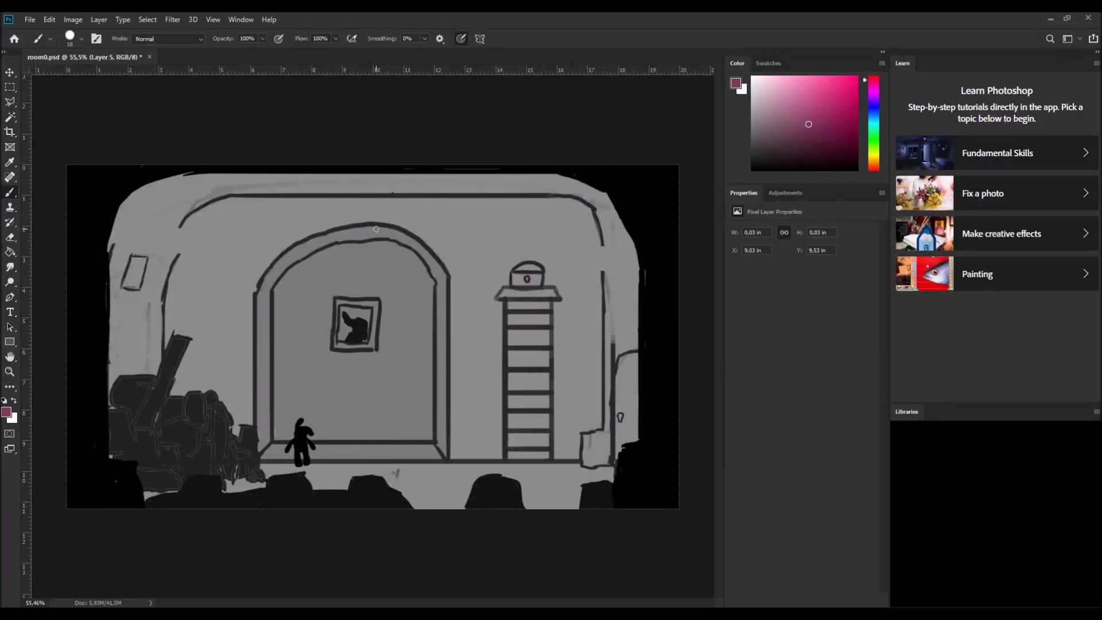
{"action": "mouse_move", "coordinate": [409, 219]}
{"action": "left_mouse_down"}
{"action": "mouse_move", "coordinate": [441, 240]}
{"action": "mouse_move", "coordinate": [447, 281]}
{"action": "left_mouse_up"}
{"action": "key", "text": "ctrl+z"}
Step: Sketch a floor-to-ladder route, chest marks and a line, then undo all of them
{"action": "mouse_move", "coordinate": [319, 450]}
{"action": "left_mouse_down"}
{"action": "mouse_move", "coordinate": [525, 454]}
{"action": "mouse_move", "coordinate": [463, 449]}
{"action": "mouse_move", "coordinate": [475, 471]}
{"action": "mouse_move", "coordinate": [517, 402]}
{"action": "mouse_move", "coordinate": [533, 345]}
{"action": "left_mouse_up"}
{"action": "mouse_move", "coordinate": [535, 288]}
{"action": "left_mouse_down"}
{"action": "mouse_move", "coordinate": [533, 273]}
{"action": "mouse_move", "coordinate": [545, 285]}
{"action": "mouse_move", "coordinate": [544, 396]}
{"action": "mouse_move", "coordinate": [555, 393]}
{"action": "left_mouse_up"}
{"action": "left_click_drag", "start_coordinate": [588, 438], "coordinate": [618, 422]}
{"action": "key", "text": "ctrl+z"}
{"action": "key", "text": "ctrl+z"}
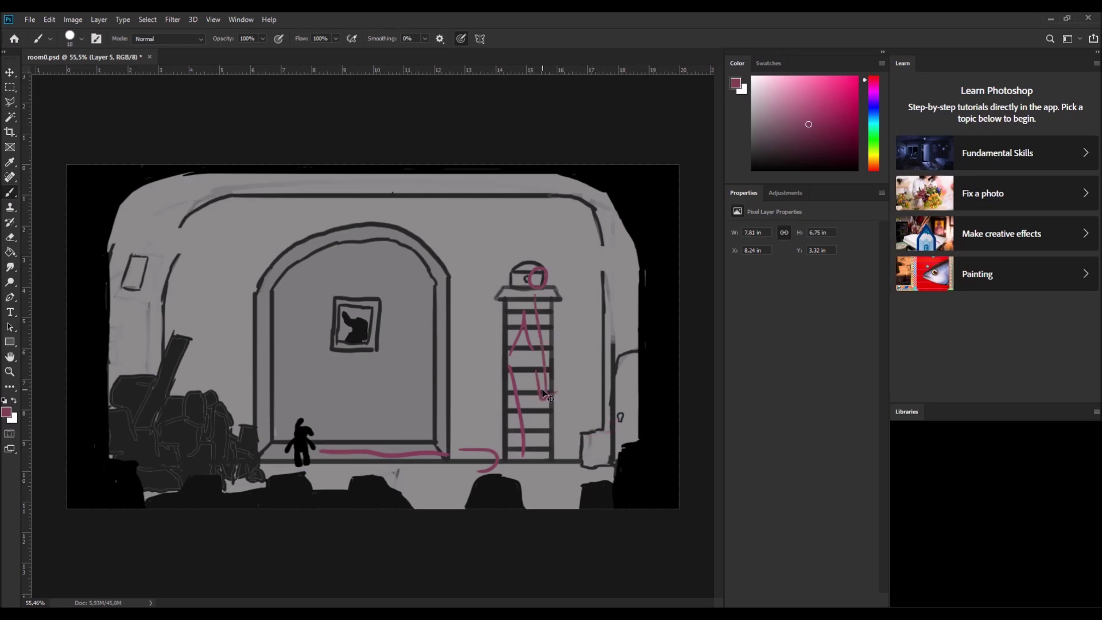
{"action": "key", "text": "ctrl+z"}
{"action": "key", "text": "ctrl+z"}
{"action": "key", "text": "ctrl+z"}
{"action": "key", "text": "ctrl+z"}
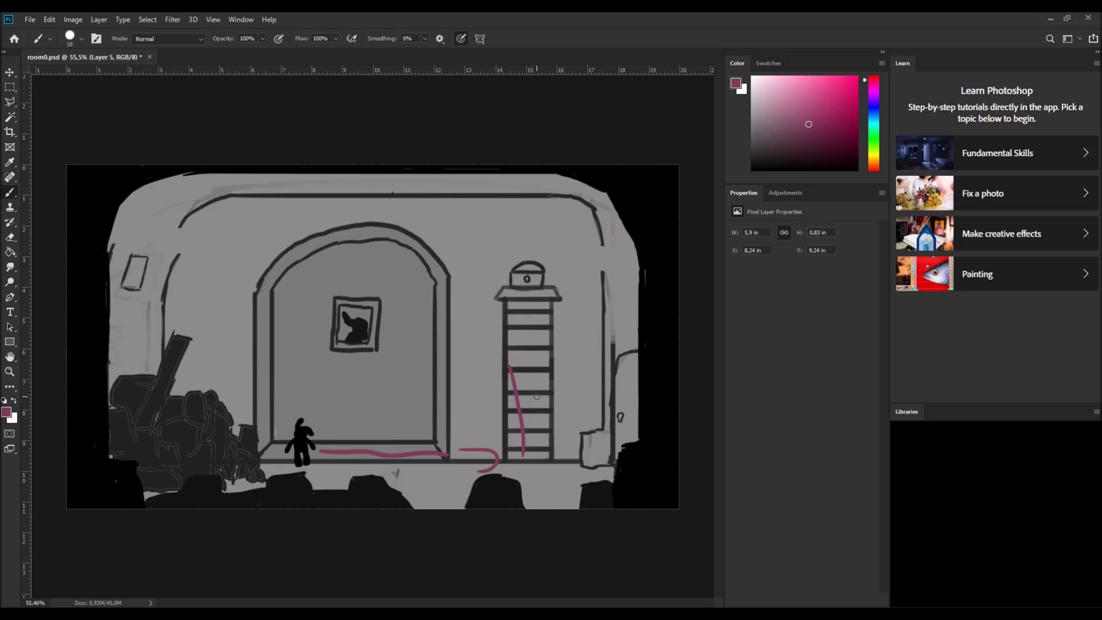
{"action": "key", "text": "ctrl+z"}
{"action": "key", "text": "ctrl+z"}
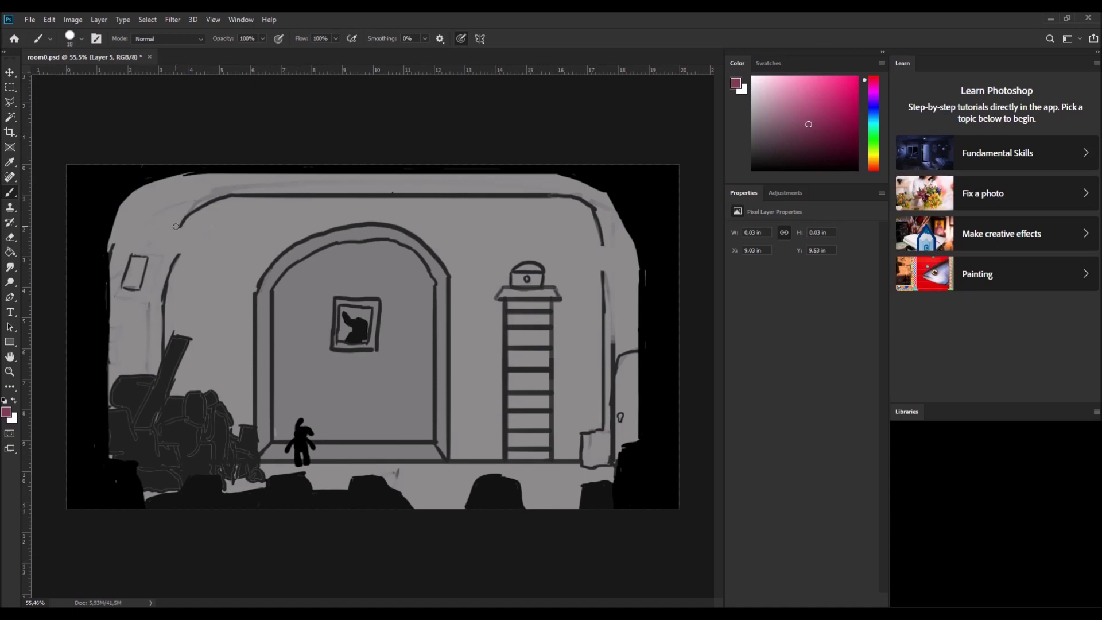
Step: Handwrite 'Assets' across the top of the wall and underline it
{"action": "mouse_move", "coordinate": [178, 222]}
{"action": "left_mouse_down"}
{"action": "mouse_move", "coordinate": [231, 196]}
{"action": "mouse_move", "coordinate": [243, 217]}
{"action": "mouse_move", "coordinate": [275, 223]}
{"action": "left_mouse_up"}
{"action": "mouse_move", "coordinate": [290, 183]}
{"action": "left_mouse_down"}
{"action": "mouse_move", "coordinate": [296, 212]}
{"action": "mouse_move", "coordinate": [307, 193]}
{"action": "left_mouse_up"}
{"action": "left_click_drag", "start_coordinate": [329, 192], "coordinate": [313, 220]}
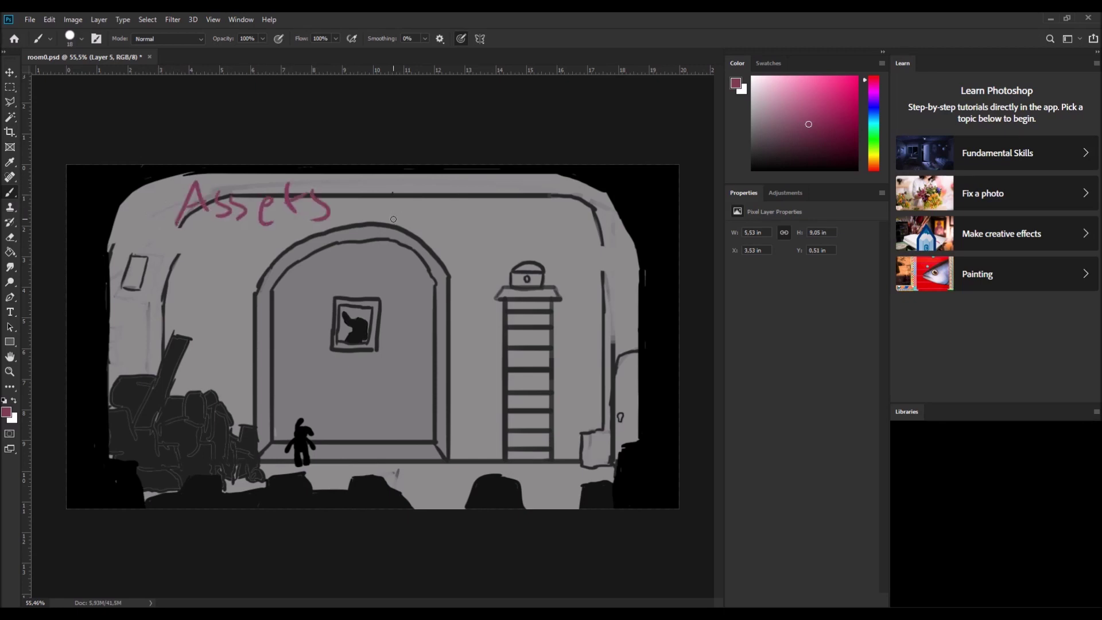
{"action": "left_click_drag", "start_coordinate": [196, 240], "coordinate": [310, 245]}
Step: Write 'Images' beside the small window, undoing stray marks on the arch, chest and walls
{"action": "left_click_drag", "start_coordinate": [147, 274], "coordinate": [147, 289]}
{"action": "mouse_move", "coordinate": [280, 273]}
{"action": "left_mouse_down"}
{"action": "mouse_move", "coordinate": [283, 329]}
{"action": "mouse_move", "coordinate": [278, 307]}
{"action": "left_mouse_up"}
{"action": "key", "text": "ctrl+z"}
{"action": "left_click_drag", "start_coordinate": [517, 264], "coordinate": [513, 285]}
{"action": "key", "text": "ctrl+z"}
{"action": "mouse_move", "coordinate": [500, 235]}
{"action": "left_mouse_down"}
{"action": "mouse_move", "coordinate": [486, 241]}
{"action": "mouse_move", "coordinate": [501, 253]}
{"action": "left_mouse_up"}
{"action": "left_click_drag", "start_coordinate": [646, 235], "coordinate": [655, 333]}
{"action": "mouse_move", "coordinate": [209, 421]}
{"action": "left_mouse_down"}
{"action": "mouse_move", "coordinate": [207, 451]}
{"action": "mouse_move", "coordinate": [169, 467]}
{"action": "left_mouse_up"}
{"action": "key", "text": "ctrl+z"}
{"action": "key", "text": "ctrl+z"}
{"action": "key", "text": "ctrl+z"}
{"action": "key", "text": "ctrl+z"}
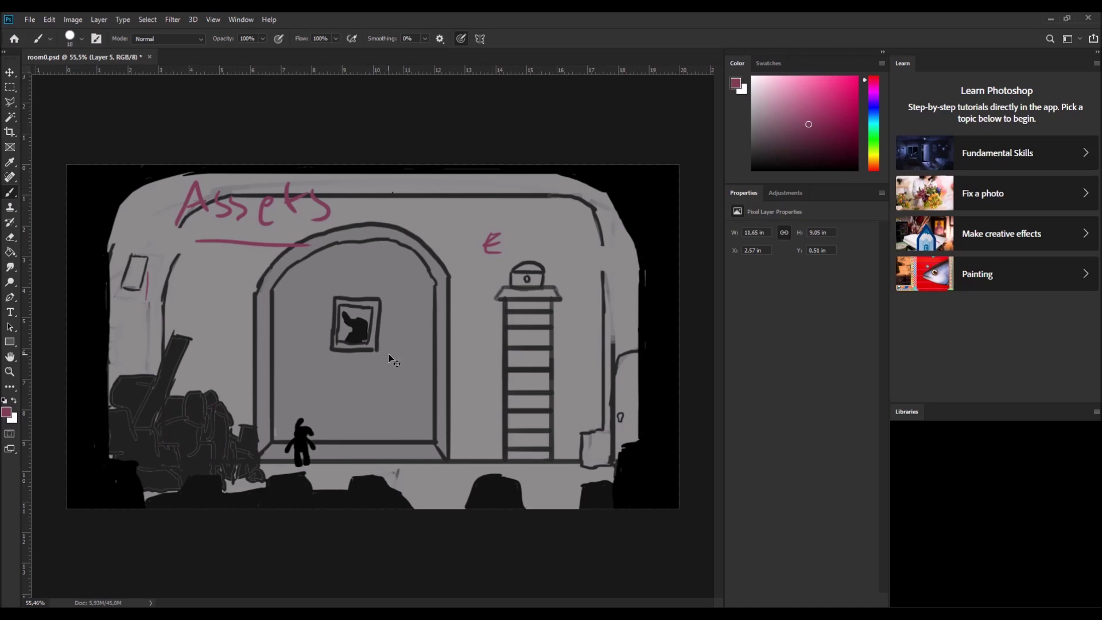
{"action": "mouse_move", "coordinate": [148, 280]}
{"action": "left_mouse_down"}
{"action": "mouse_move", "coordinate": [148, 298]}
{"action": "mouse_move", "coordinate": [162, 287]}
{"action": "mouse_move", "coordinate": [200, 307]}
{"action": "mouse_move", "coordinate": [218, 297]}
{"action": "left_mouse_up"}
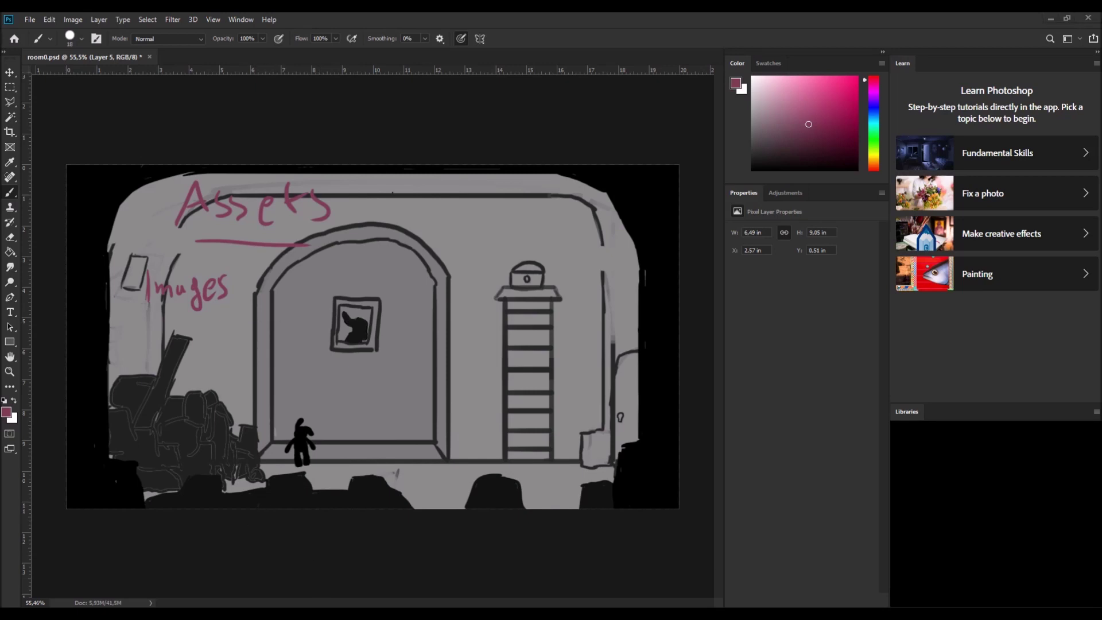
Step: Reopen the Layers panel, underline 'Images', and write an underlined 'Animations' heading
{"action": "key", "text": "F7"}
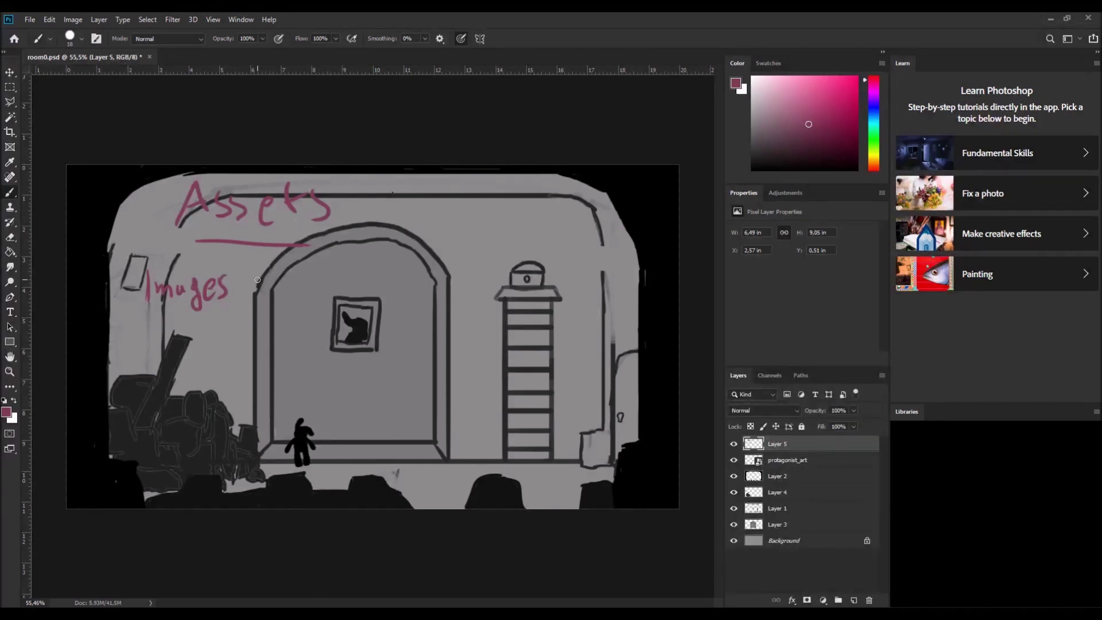
{"action": "left_click_drag", "start_coordinate": [161, 308], "coordinate": [225, 311]}
{"action": "mouse_move", "coordinate": [373, 286]}
{"action": "left_mouse_down"}
{"action": "mouse_move", "coordinate": [394, 281]}
{"action": "mouse_move", "coordinate": [388, 270]}
{"action": "left_mouse_up"}
{"action": "left_click_drag", "start_coordinate": [401, 273], "coordinate": [474, 262]}
{"action": "mouse_move", "coordinate": [483, 230]}
{"action": "left_mouse_down"}
{"action": "mouse_move", "coordinate": [479, 259]}
{"action": "mouse_move", "coordinate": [485, 243]}
{"action": "left_mouse_up"}
{"action": "mouse_move", "coordinate": [492, 242]}
{"action": "left_mouse_down"}
{"action": "mouse_move", "coordinate": [491, 254]}
{"action": "mouse_move", "coordinate": [525, 247]}
{"action": "left_mouse_up"}
{"action": "left_click_drag", "start_coordinate": [392, 302], "coordinate": [530, 257]}
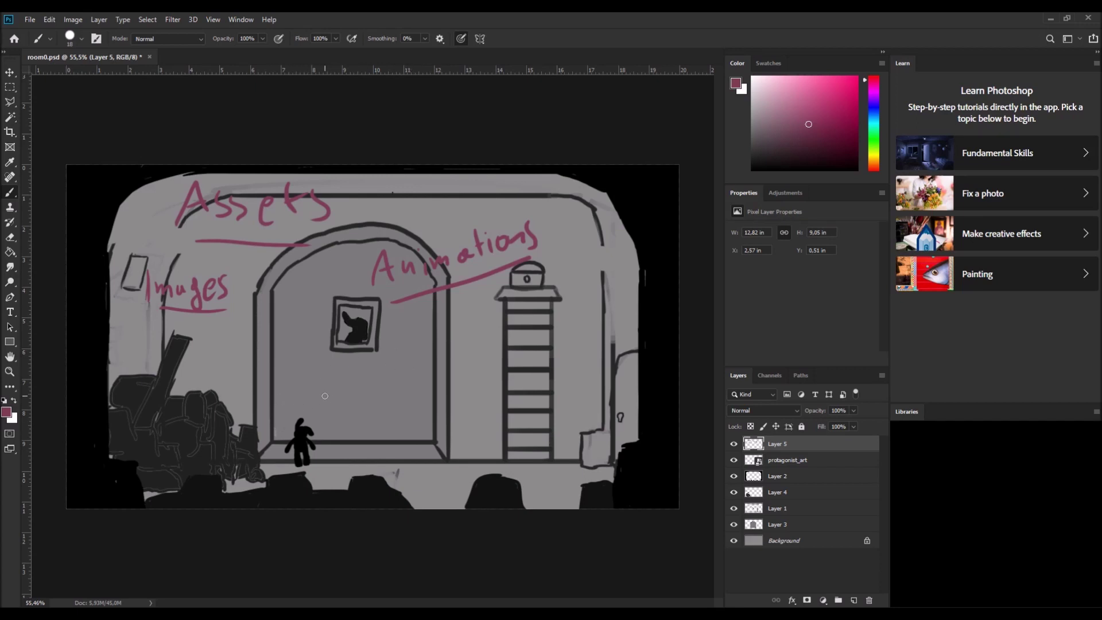
Step: Add dashed entries 'Idle' and 'Move run/walk' under Animations
{"action": "left_click_drag", "start_coordinate": [391, 333], "coordinate": [371, 346]}
{"action": "mouse_move", "coordinate": [415, 307]}
{"action": "left_mouse_down"}
{"action": "mouse_move", "coordinate": [411, 335]}
{"action": "mouse_move", "coordinate": [429, 335]}
{"action": "left_mouse_up"}
{"action": "mouse_move", "coordinate": [437, 325]}
{"action": "left_mouse_down"}
{"action": "mouse_move", "coordinate": [430, 333]}
{"action": "mouse_move", "coordinate": [462, 299]}
{"action": "left_mouse_up"}
{"action": "mouse_move", "coordinate": [469, 307]}
{"action": "left_mouse_down"}
{"action": "mouse_move", "coordinate": [487, 298]}
{"action": "mouse_move", "coordinate": [489, 314]}
{"action": "left_mouse_up"}
{"action": "left_click_drag", "start_coordinate": [386, 374], "coordinate": [414, 365]}
{"action": "left_click_drag", "start_coordinate": [326, 451], "coordinate": [376, 449]}
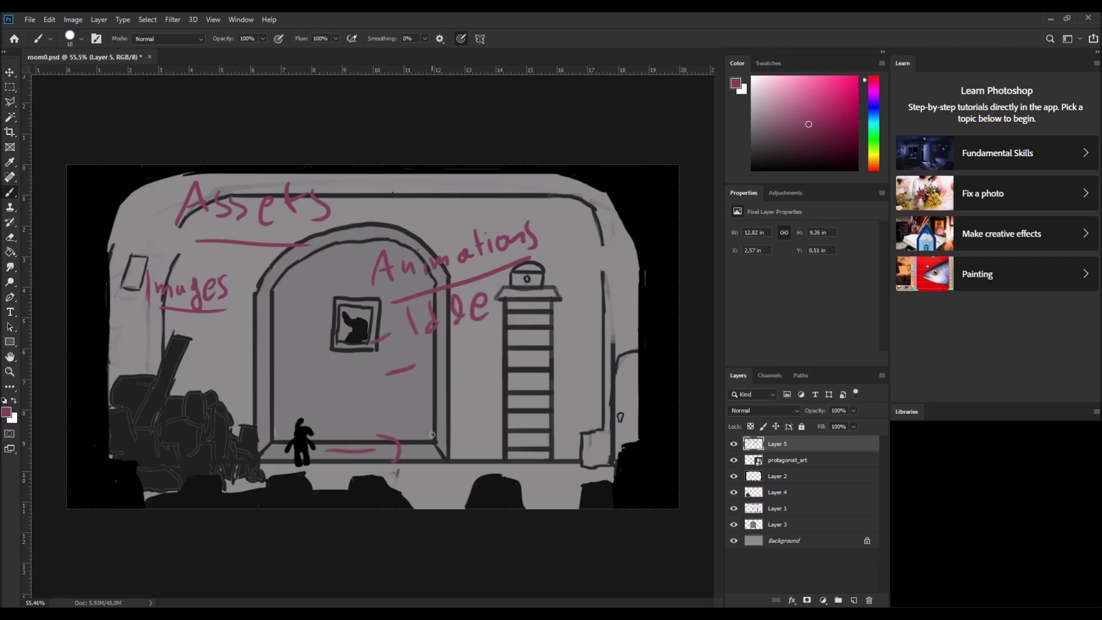
{"action": "mouse_move", "coordinate": [431, 372]}
{"action": "left_mouse_down"}
{"action": "mouse_move", "coordinate": [434, 346]}
{"action": "mouse_move", "coordinate": [464, 350]}
{"action": "left_mouse_up"}
{"action": "mouse_move", "coordinate": [472, 341]}
{"action": "left_mouse_down"}
{"action": "mouse_move", "coordinate": [477, 352]}
{"action": "mouse_move", "coordinate": [483, 342]}
{"action": "left_mouse_up"}
{"action": "left_click_drag", "start_coordinate": [487, 343], "coordinate": [583, 315]}
{"action": "mouse_move", "coordinate": [616, 298]}
{"action": "left_mouse_down"}
{"action": "mouse_move", "coordinate": [636, 296]}
{"action": "mouse_move", "coordinate": [646, 277]}
{"action": "mouse_move", "coordinate": [653, 293]}
{"action": "left_mouse_up"}
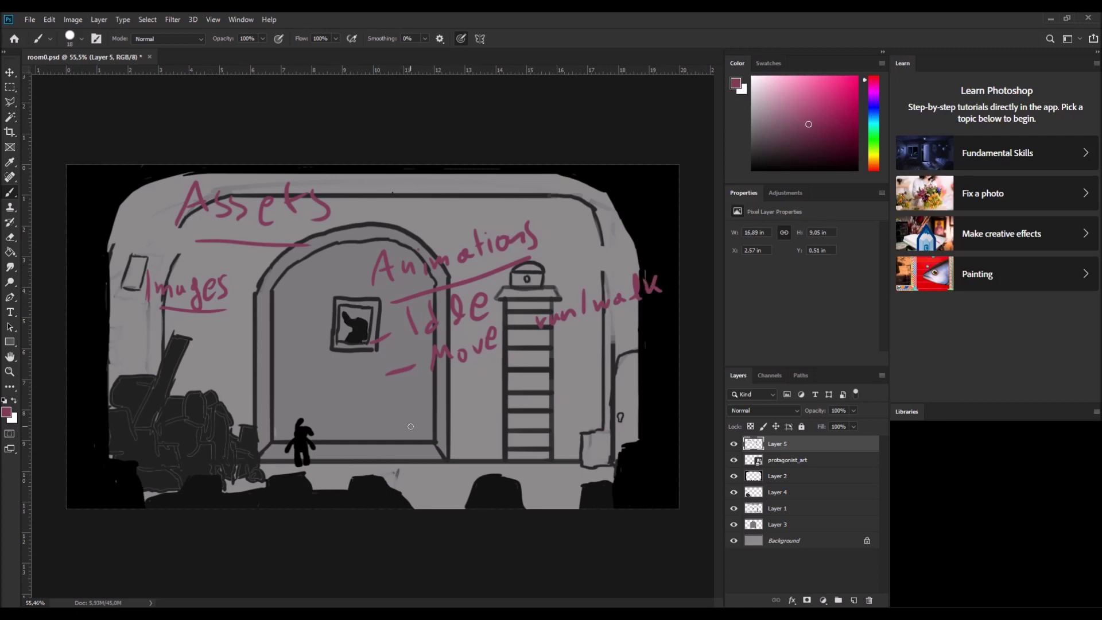
Step: Add the 'Climb up/down' entry, undoing a stray line on the ladder
{"action": "left_click_drag", "start_coordinate": [407, 419], "coordinate": [425, 412]}
{"action": "left_click_drag", "start_coordinate": [533, 385], "coordinate": [533, 439]}
{"action": "key", "text": "ctrl+z"}
{"action": "mouse_move", "coordinate": [449, 391]}
{"action": "left_mouse_down"}
{"action": "mouse_move", "coordinate": [481, 403]}
{"action": "mouse_move", "coordinate": [483, 386]}
{"action": "mouse_move", "coordinate": [517, 385]}
{"action": "mouse_move", "coordinate": [568, 374]}
{"action": "left_mouse_up"}
{"action": "left_click_drag", "start_coordinate": [586, 332], "coordinate": [580, 353]}
{"action": "mouse_move", "coordinate": [595, 328]}
{"action": "left_mouse_down"}
{"action": "mouse_move", "coordinate": [614, 345]}
{"action": "mouse_move", "coordinate": [649, 324]}
{"action": "left_mouse_up"}
{"action": "mouse_move", "coordinate": [419, 470]}
{"action": "left_mouse_down"}
{"action": "mouse_move", "coordinate": [456, 443]}
{"action": "mouse_move", "coordinate": [491, 444]}
{"action": "mouse_move", "coordinate": [529, 425]}
{"action": "left_mouse_up"}
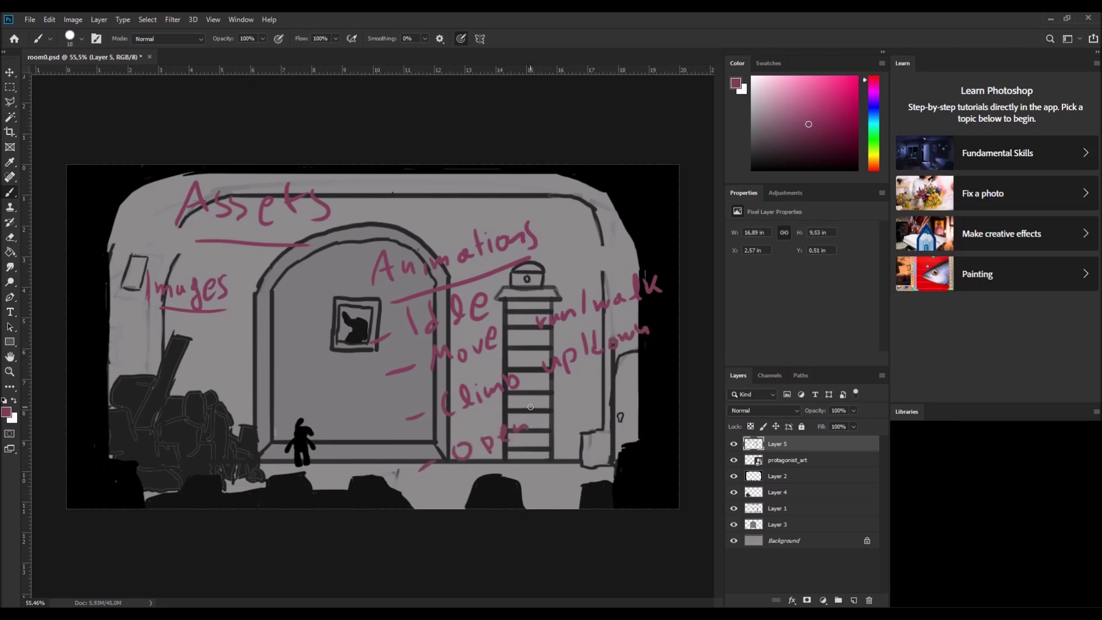
{"action": "key", "text": "ctrl+z"}
{"action": "key", "text": "ctrl+z"}
{"action": "key", "text": "ctrl+z"}
{"action": "key", "text": "ctrl+z"}
Step: Add 'Open chest' and 'Interact' entries and bracket the list down to the floor
{"action": "left_click_drag", "start_coordinate": [474, 443], "coordinate": [526, 429]}
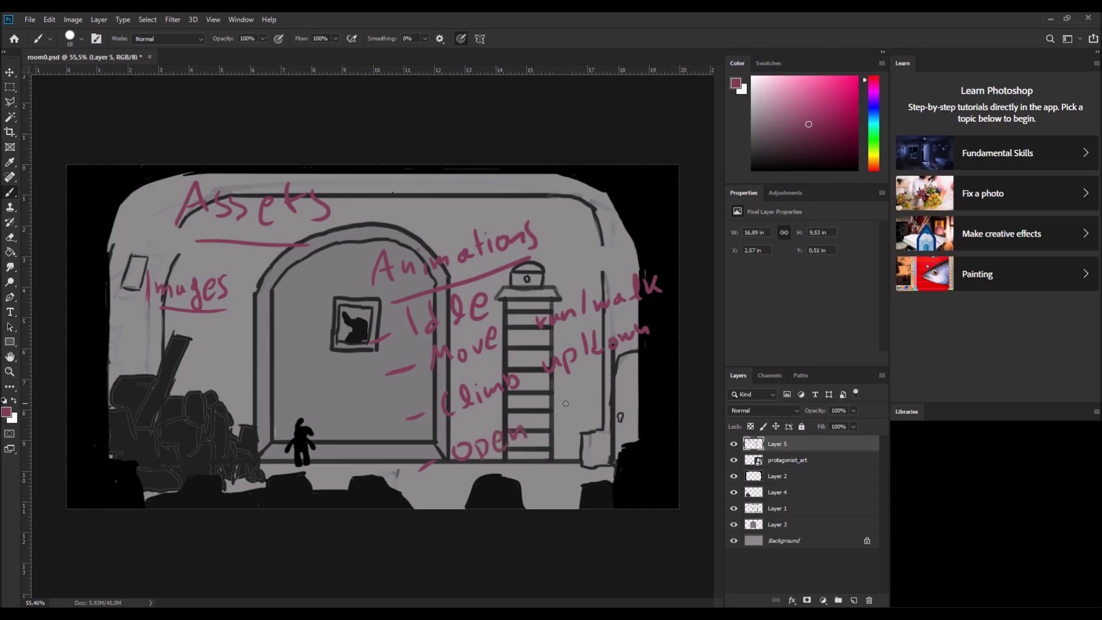
{"action": "mouse_move", "coordinate": [552, 414]}
{"action": "left_mouse_down"}
{"action": "mouse_move", "coordinate": [586, 382]}
{"action": "mouse_move", "coordinate": [610, 381]}
{"action": "left_mouse_up"}
{"action": "left_click_drag", "start_coordinate": [457, 502], "coordinate": [535, 472]}
{"action": "mouse_move", "coordinate": [536, 462]}
{"action": "left_mouse_down"}
{"action": "mouse_move", "coordinate": [545, 475]}
{"action": "mouse_move", "coordinate": [560, 451]}
{"action": "mouse_move", "coordinate": [620, 414]}
{"action": "mouse_move", "coordinate": [612, 424]}
{"action": "left_mouse_up"}
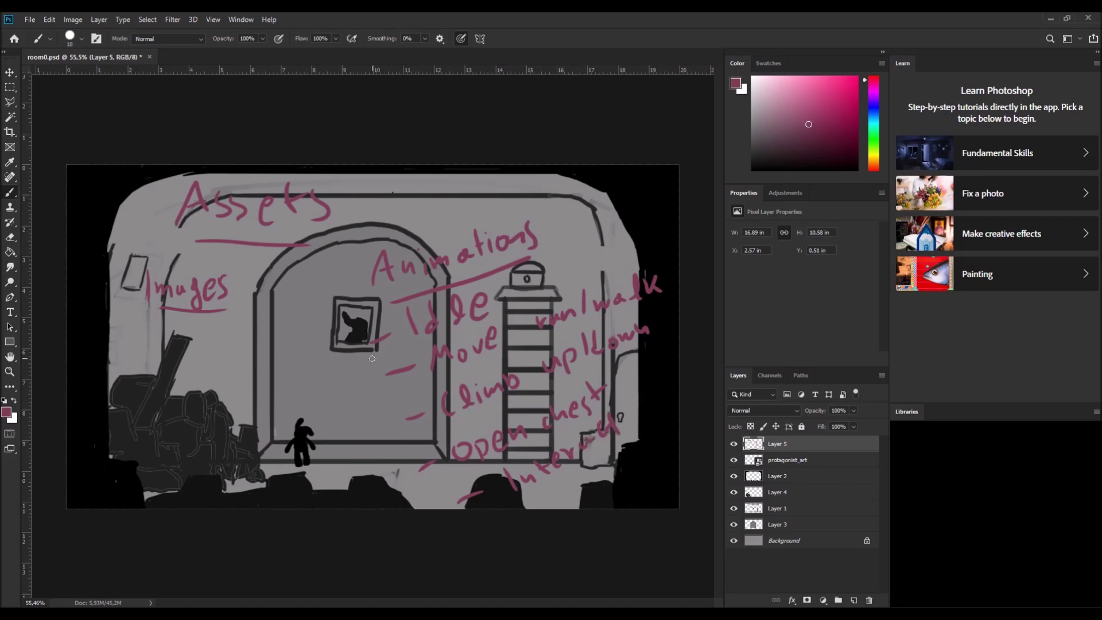
{"action": "mouse_move", "coordinate": [348, 347]}
{"action": "left_mouse_down"}
{"action": "mouse_move", "coordinate": [384, 467]}
{"action": "mouse_move", "coordinate": [433, 491]}
{"action": "left_mouse_up"}
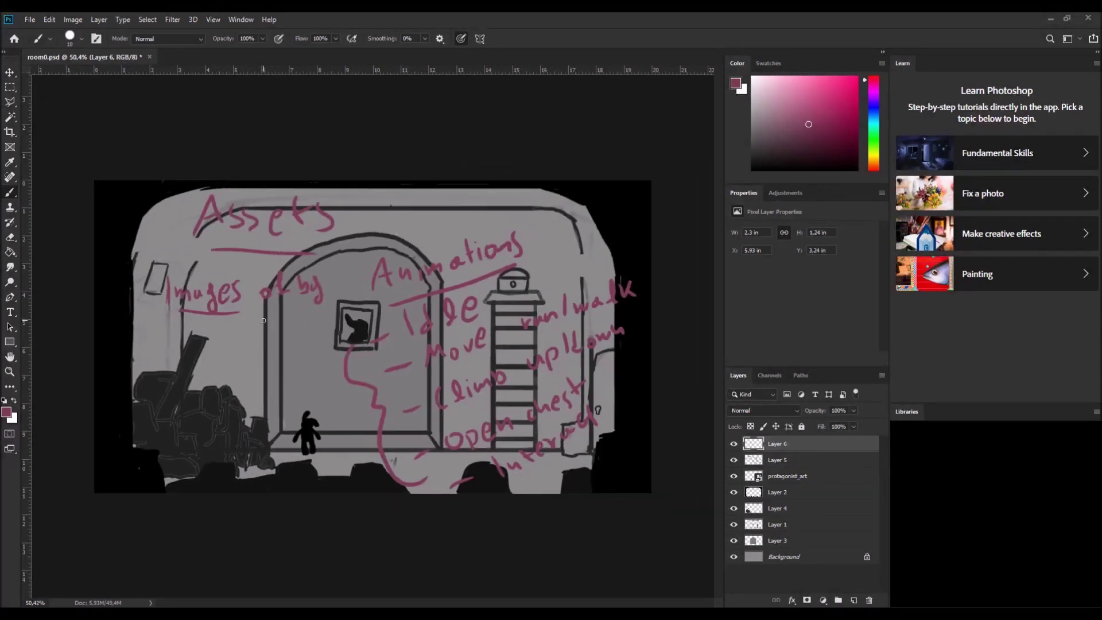
Step: Add bullet dashes and a 'key → inv' entry below 'Images'
{"action": "scroll", "coordinate": [229, 329], "scroll_direction": "up", "scroll_amount": 1, "text": "alt"}
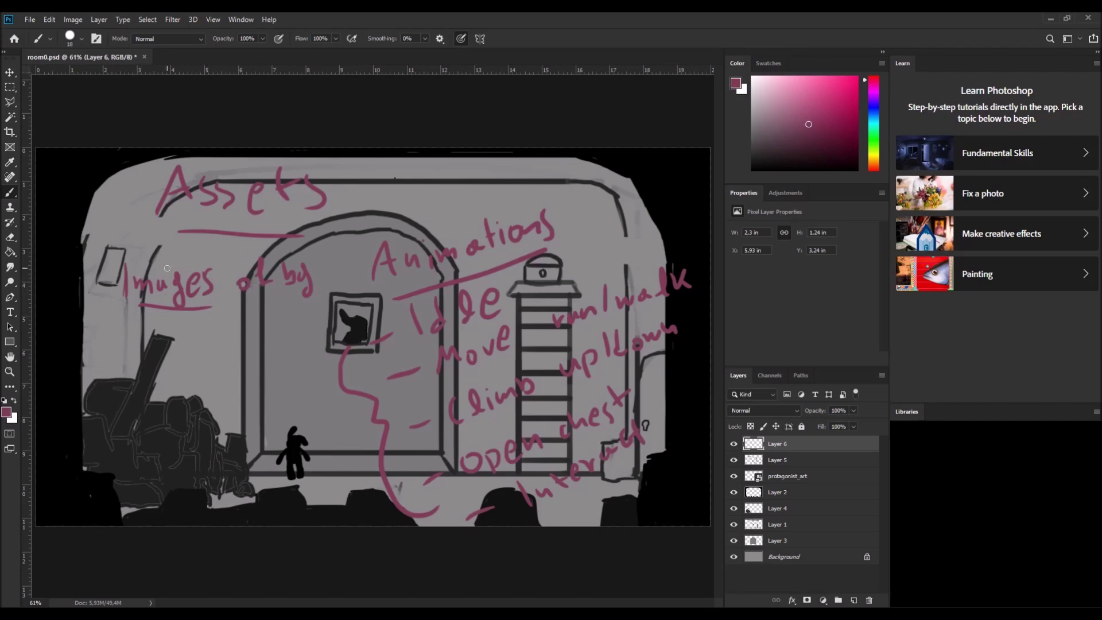
{"action": "left_click_drag", "start_coordinate": [98, 281], "coordinate": [115, 279]}
{"action": "left_click_drag", "start_coordinate": [99, 345], "coordinate": [117, 344]}
{"action": "mouse_move", "coordinate": [137, 330]}
{"action": "left_mouse_down"}
{"action": "mouse_move", "coordinate": [133, 350]}
{"action": "mouse_move", "coordinate": [171, 337]}
{"action": "mouse_move", "coordinate": [184, 357]}
{"action": "left_mouse_up"}
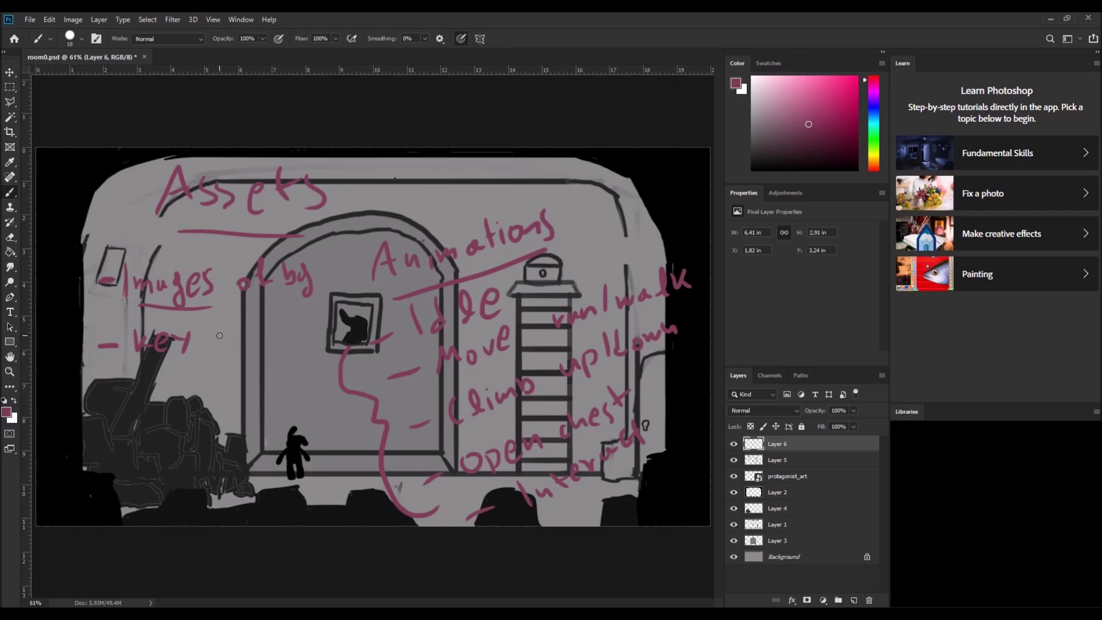
{"action": "mouse_move", "coordinate": [209, 336]}
{"action": "left_mouse_down"}
{"action": "mouse_move", "coordinate": [233, 333]}
{"action": "mouse_move", "coordinate": [228, 345]}
{"action": "left_mouse_up"}
{"action": "mouse_move", "coordinate": [244, 331]}
{"action": "left_mouse_down"}
{"action": "mouse_move", "coordinate": [242, 347]}
{"action": "mouse_move", "coordinate": [280, 328]}
{"action": "left_mouse_up"}
{"action": "mouse_move", "coordinate": [89, 395]}
{"action": "left_mouse_down"}
{"action": "mouse_move", "coordinate": [283, 364]}
{"action": "mouse_move", "coordinate": [300, 348]}
{"action": "mouse_move", "coordinate": [309, 364]}
{"action": "mouse_move", "coordinate": [317, 320]}
{"action": "mouse_move", "coordinate": [331, 321]}
{"action": "mouse_move", "coordinate": [338, 340]}
{"action": "mouse_move", "coordinate": [346, 322]}
{"action": "mouse_move", "coordinate": [372, 333]}
{"action": "left_mouse_up"}
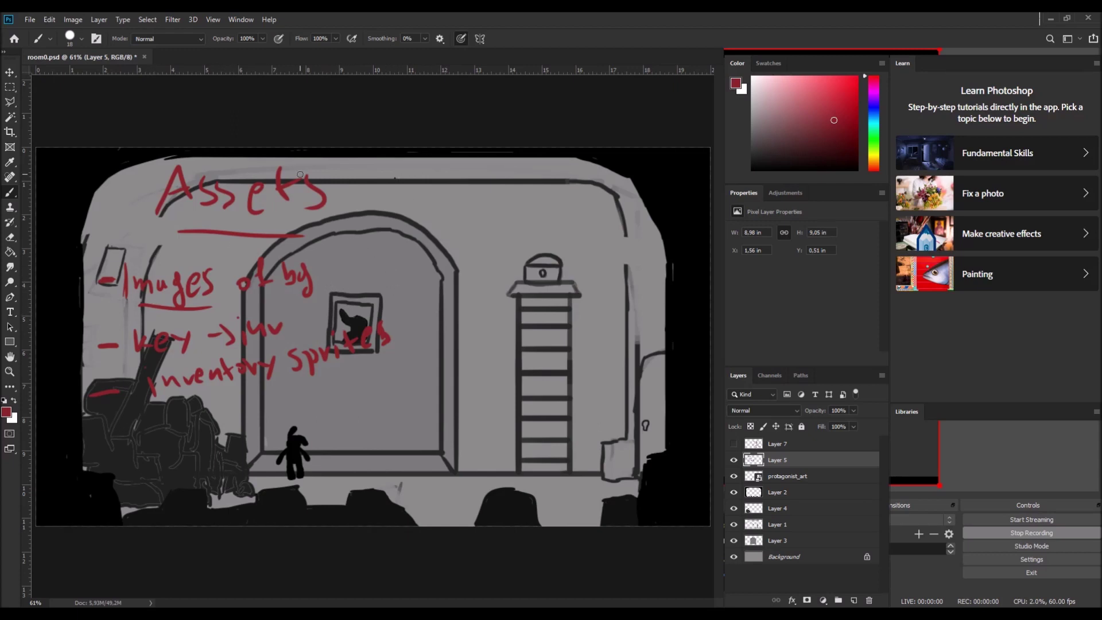
Step: Erase 'by' and write 'environment' after 'of', undoing a stray top-right stroke
{"action": "key", "text": "e"}
{"action": "mouse_move", "coordinate": [304, 290]}
{"action": "left_mouse_down"}
{"action": "mouse_move", "coordinate": [287, 271]}
{"action": "mouse_move", "coordinate": [304, 281]}
{"action": "mouse_move", "coordinate": [305, 269]}
{"action": "mouse_move", "coordinate": [309, 304]}
{"action": "mouse_move", "coordinate": [290, 271]}
{"action": "mouse_move", "coordinate": [304, 271]}
{"action": "mouse_move", "coordinate": [291, 267]}
{"action": "mouse_move", "coordinate": [316, 268]}
{"action": "mouse_move", "coordinate": [325, 249]}
{"action": "mouse_move", "coordinate": [366, 253]}
{"action": "left_mouse_up"}
{"action": "key", "text": "b"}
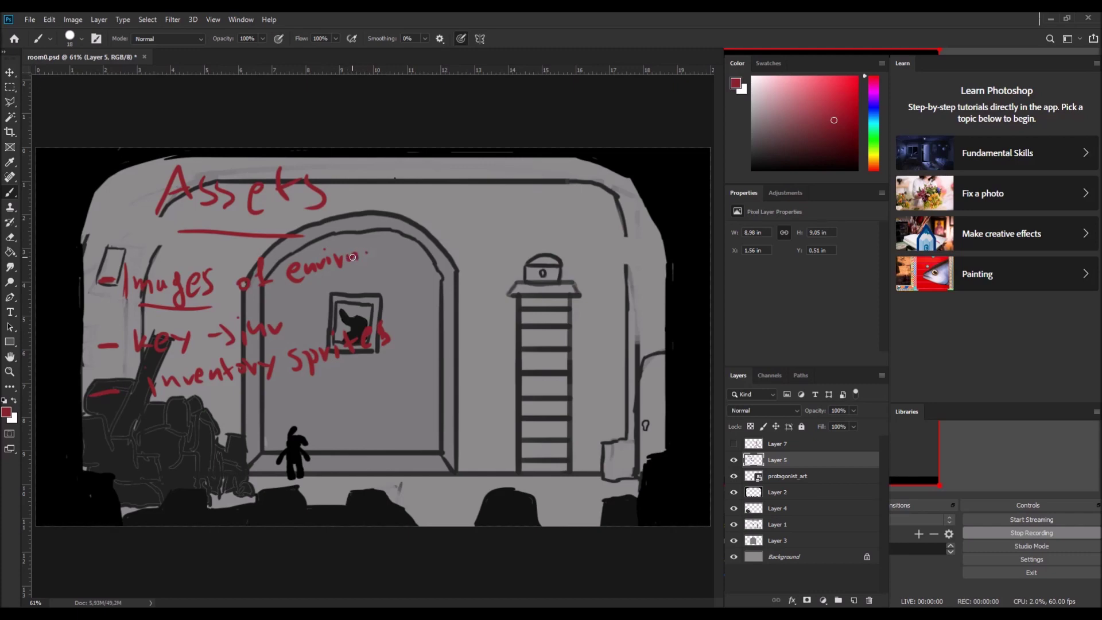
{"action": "mouse_move", "coordinate": [354, 258]}
{"action": "left_mouse_down"}
{"action": "mouse_move", "coordinate": [435, 238]}
{"action": "mouse_move", "coordinate": [448, 225]}
{"action": "left_mouse_up"}
{"action": "left_click_drag", "start_coordinate": [687, 162], "coordinate": [676, 178]}
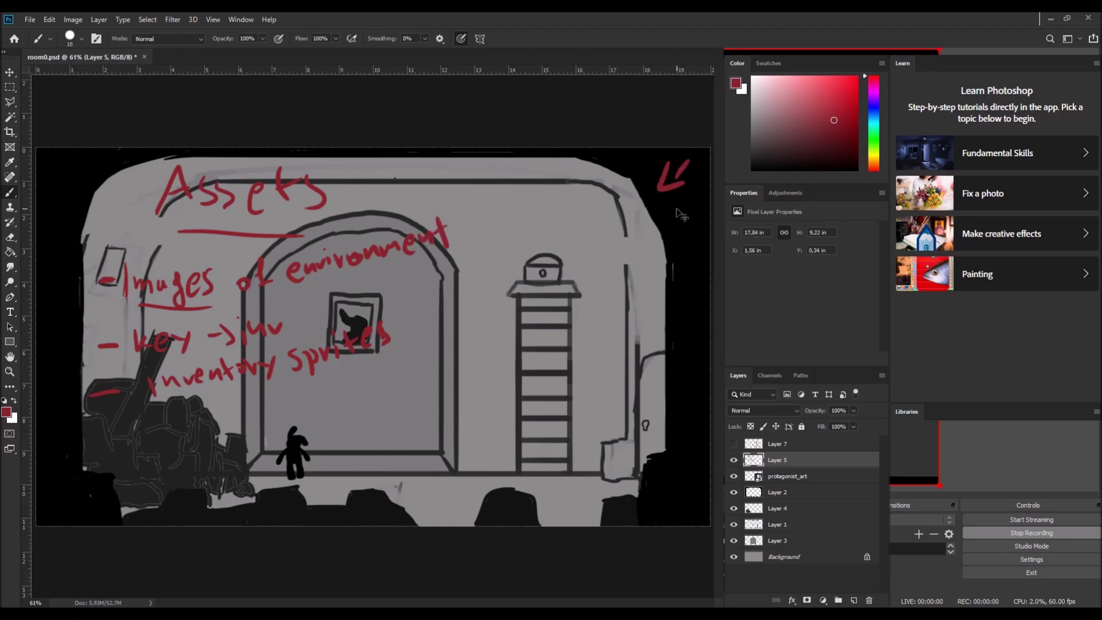
{"action": "key", "text": "ctrl+z"}
Step: Try a red chest mark and lines beside the character, then undo them
{"action": "left_click_drag", "start_coordinate": [545, 253], "coordinate": [549, 268]}
{"action": "key", "text": "ctrl+z"}
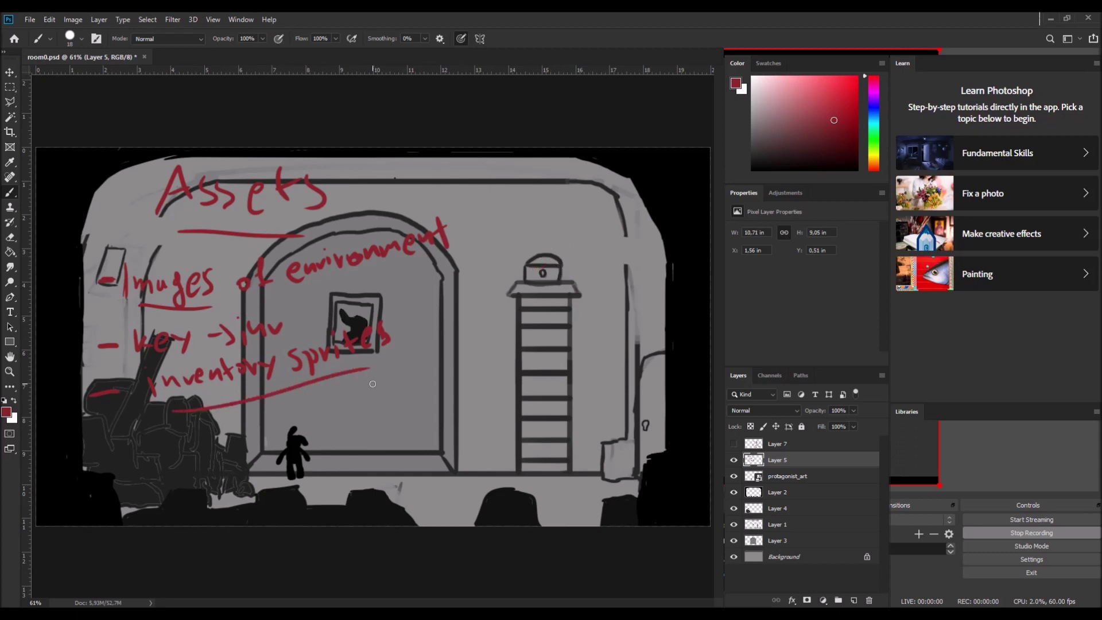
{"action": "left_click_drag", "start_coordinate": [270, 450], "coordinate": [271, 511]}
{"action": "mouse_move", "coordinate": [272, 459]}
{"action": "left_mouse_down"}
{"action": "mouse_move", "coordinate": [473, 413]}
{"action": "mouse_move", "coordinate": [492, 494]}
{"action": "left_mouse_up"}
{"action": "key", "text": "ctrl+z"}
{"action": "key", "text": "ctrl+z"}
{"action": "key", "text": "ctrl+z"}
{"action": "mouse_move", "coordinate": [282, 503]}
{"action": "left_mouse_down"}
{"action": "mouse_move", "coordinate": [449, 442]}
{"action": "mouse_move", "coordinate": [512, 436]}
{"action": "left_mouse_up"}
Step: Draw and undo an L-line with rectangle dividers, then draw a red arching loop in the doorway
{"action": "key", "text": "ctrl+z"}
{"action": "key", "text": "ctrl+z"}
{"action": "mouse_move", "coordinate": [275, 521]}
{"action": "left_mouse_down"}
{"action": "mouse_move", "coordinate": [273, 470]}
{"action": "mouse_move", "coordinate": [541, 456]}
{"action": "mouse_move", "coordinate": [538, 518]}
{"action": "mouse_move", "coordinate": [273, 515]}
{"action": "left_mouse_up"}
{"action": "left_click_drag", "start_coordinate": [329, 464], "coordinate": [332, 520]}
{"action": "left_click_drag", "start_coordinate": [389, 463], "coordinate": [393, 520]}
{"action": "left_click_drag", "start_coordinate": [445, 459], "coordinate": [447, 523]}
{"action": "left_click_drag", "start_coordinate": [489, 455], "coordinate": [493, 511]}
{"action": "key", "text": "ctrl+z"}
{"action": "key", "text": "ctrl+z"}
{"action": "key", "text": "ctrl+z"}
{"action": "key", "text": "ctrl+z"}
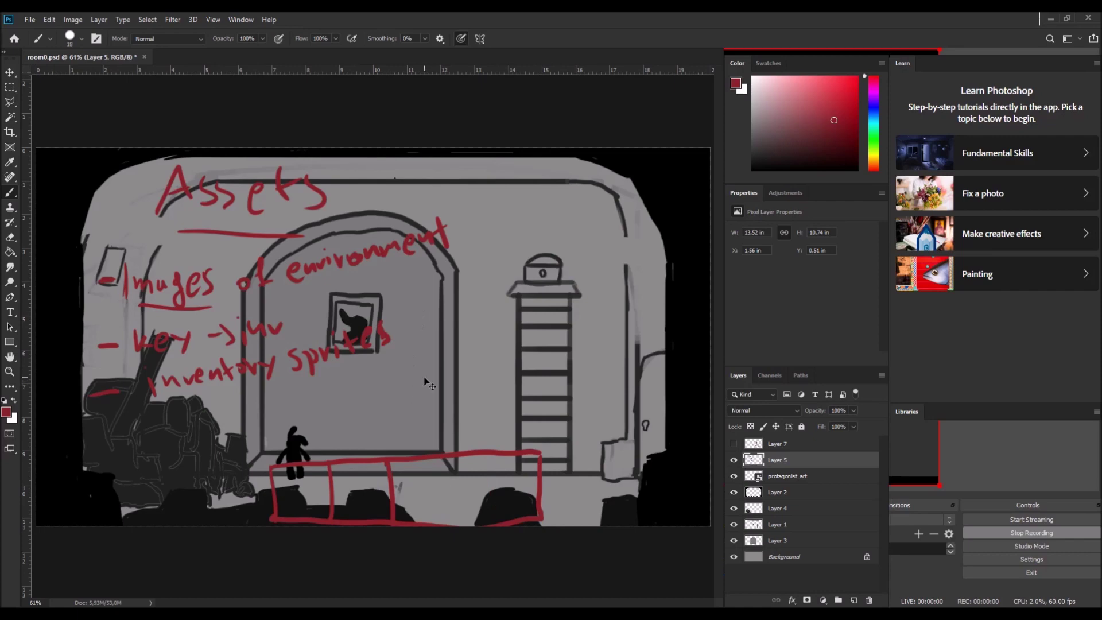
{"action": "key", "text": "ctrl+z"}
{"action": "key", "text": "ctrl+z"}
{"action": "key", "text": "ctrl+z"}
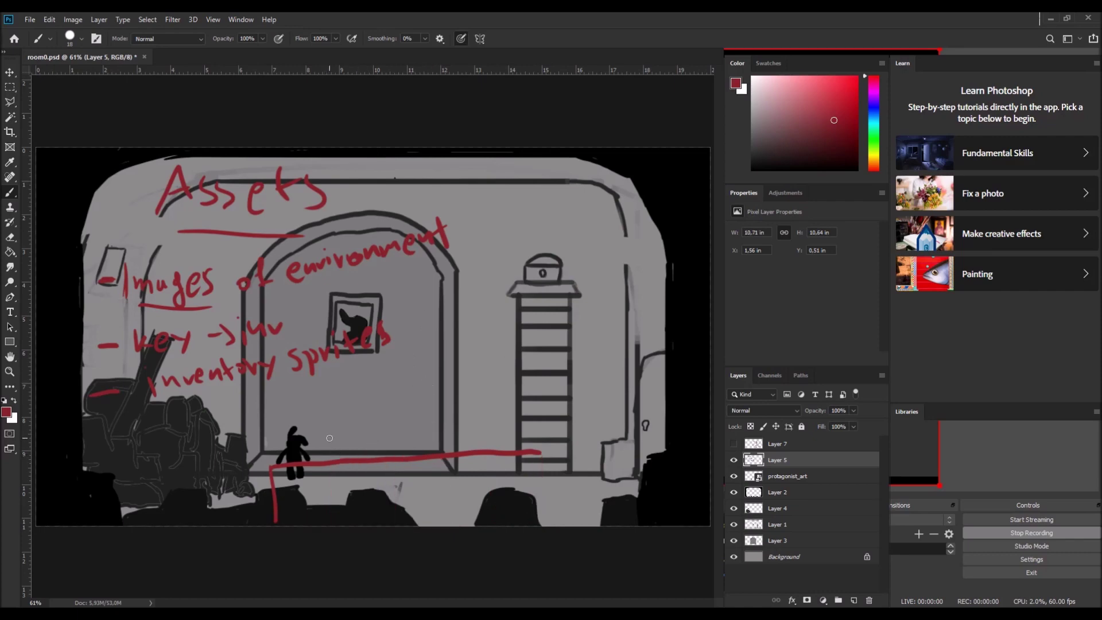
{"action": "mouse_move", "coordinate": [314, 441]}
{"action": "left_mouse_down"}
{"action": "mouse_move", "coordinate": [334, 388]}
{"action": "mouse_move", "coordinate": [359, 387]}
{"action": "mouse_move", "coordinate": [362, 416]}
{"action": "mouse_move", "coordinate": [322, 447]}
{"action": "mouse_move", "coordinate": [320, 379]}
{"action": "mouse_move", "coordinate": [365, 408]}
{"action": "mouse_move", "coordinate": [363, 443]}
{"action": "mouse_move", "coordinate": [328, 464]}
{"action": "mouse_move", "coordinate": [321, 450]}
{"action": "mouse_move", "coordinate": [321, 459]}
{"action": "mouse_move", "coordinate": [329, 445]}
{"action": "mouse_move", "coordinate": [341, 450]}
{"action": "mouse_move", "coordinate": [335, 436]}
{"action": "mouse_move", "coordinate": [361, 432]}
{"action": "mouse_move", "coordinate": [338, 452]}
{"action": "left_mouse_up"}
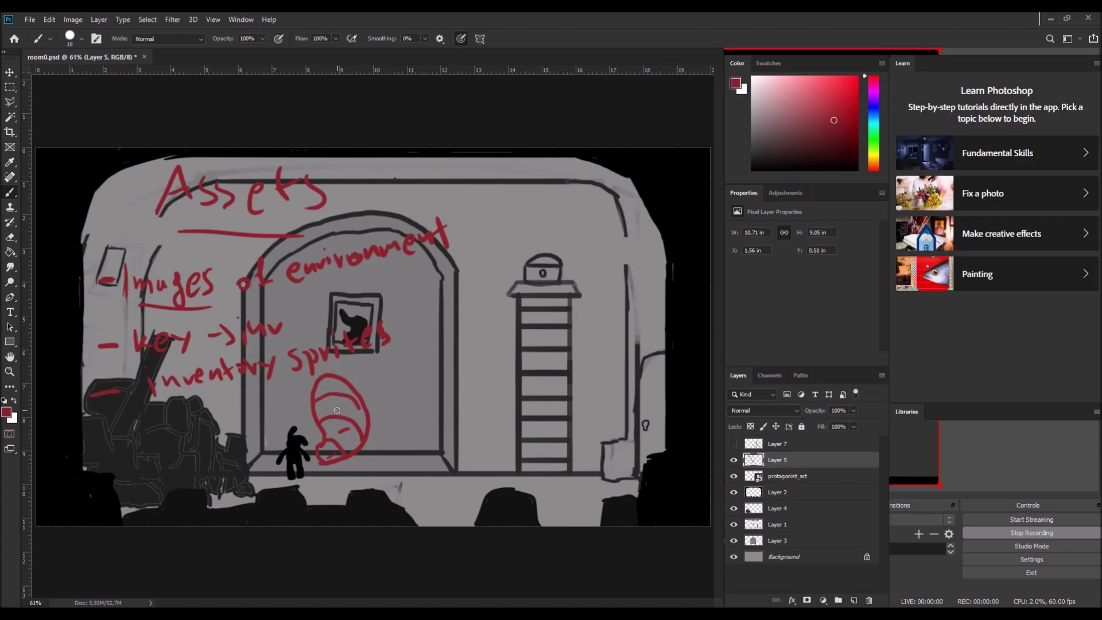